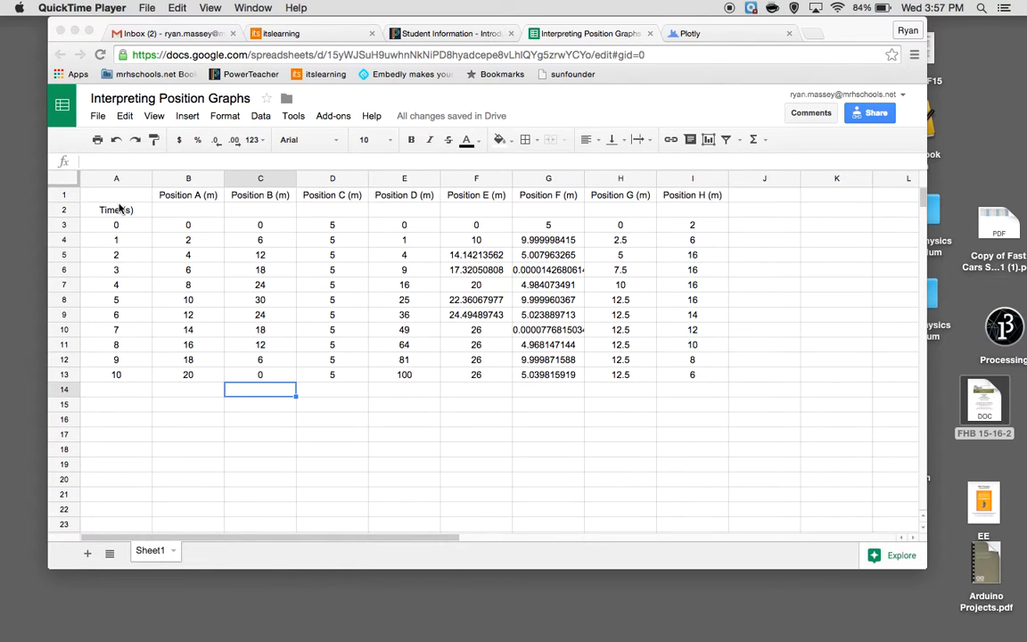
# Switch to Plotly, start a new project and import the "Interpreting Position Graphs" spreadsheet from Google Drive
pyautogui.click(731, 37)
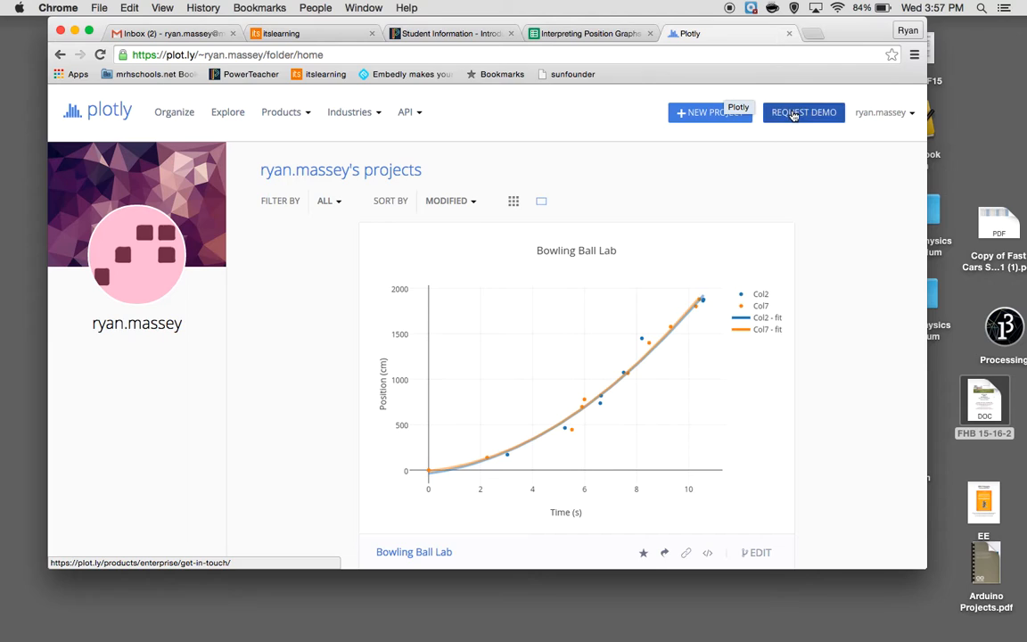
pyautogui.click(699, 114)
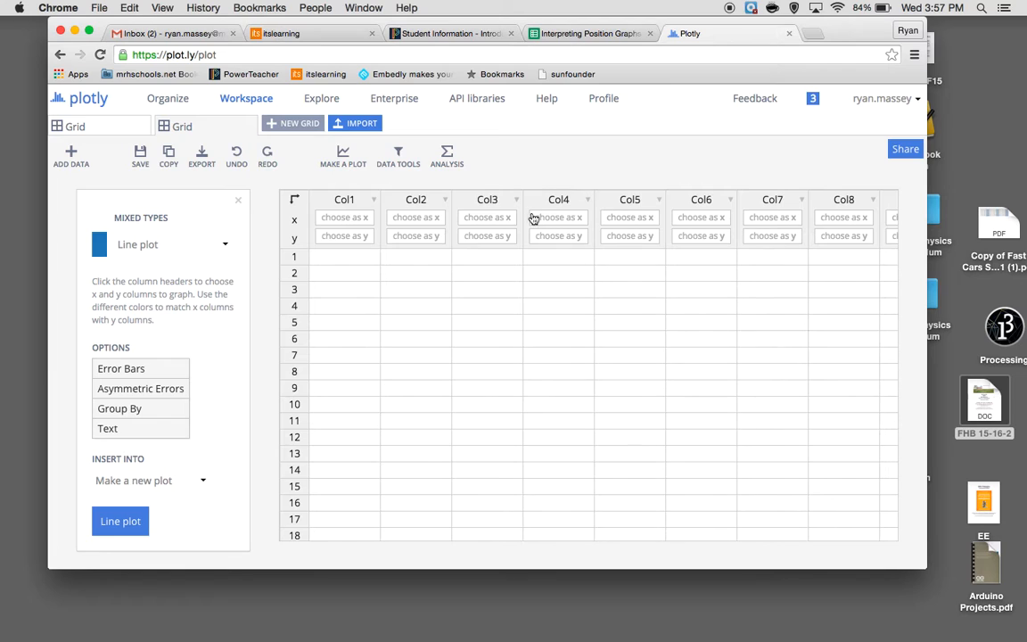
pyautogui.click(359, 123)
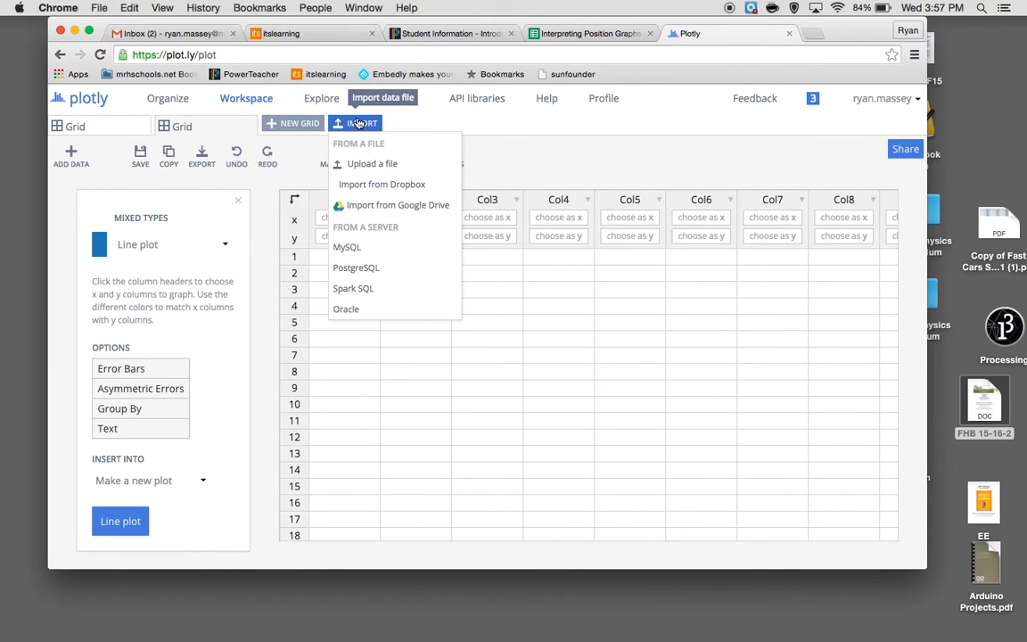
pyautogui.click(353, 203)
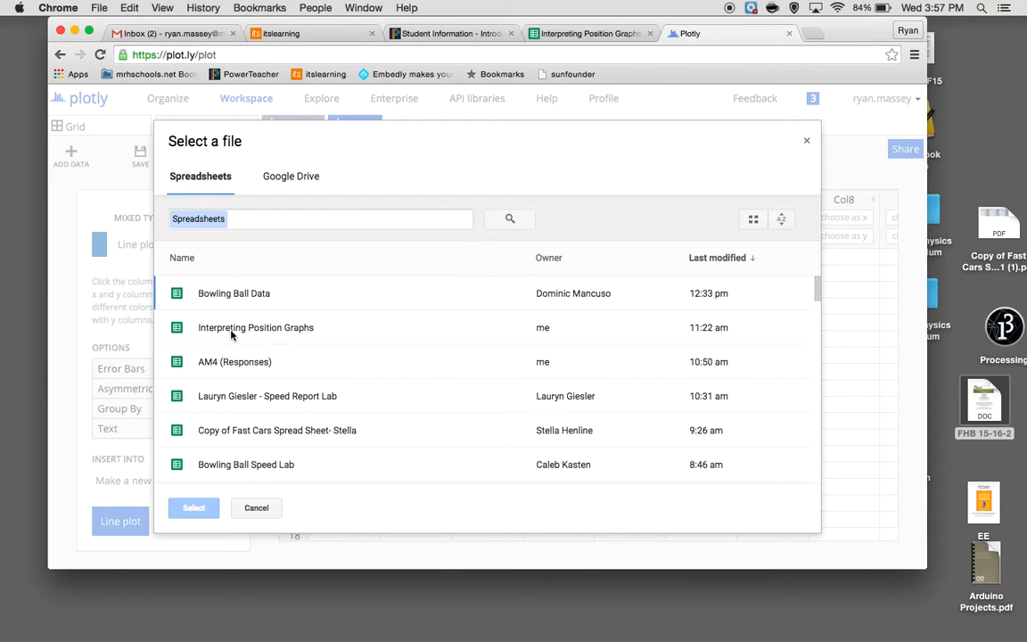
pyautogui.click(231, 330)
pyautogui.click(194, 508)
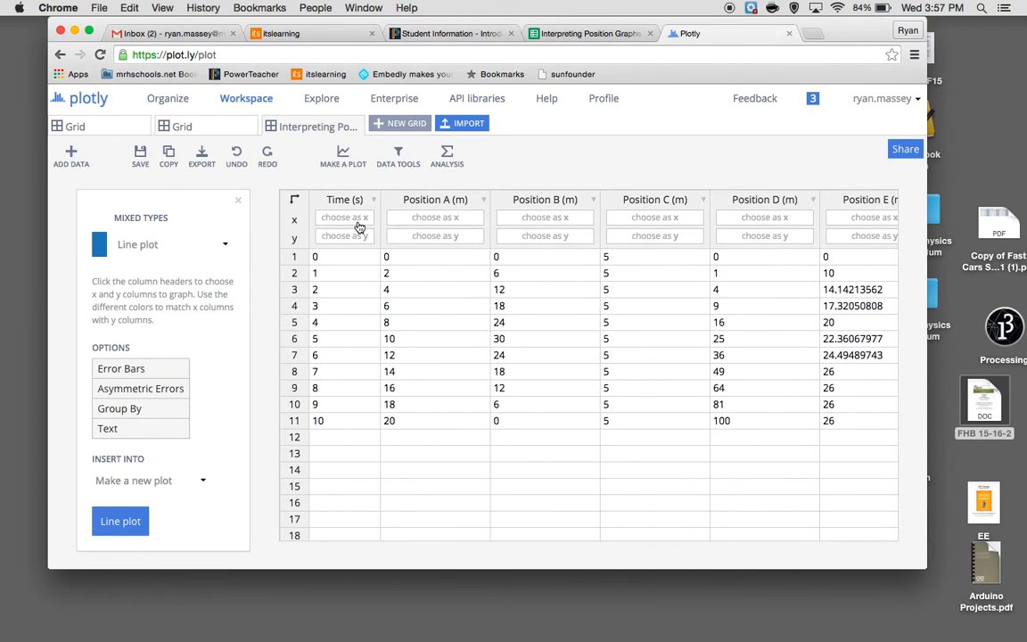
# Create a line plot with Time (s) as x and Position H (m) as y
pyautogui.click(344, 218)
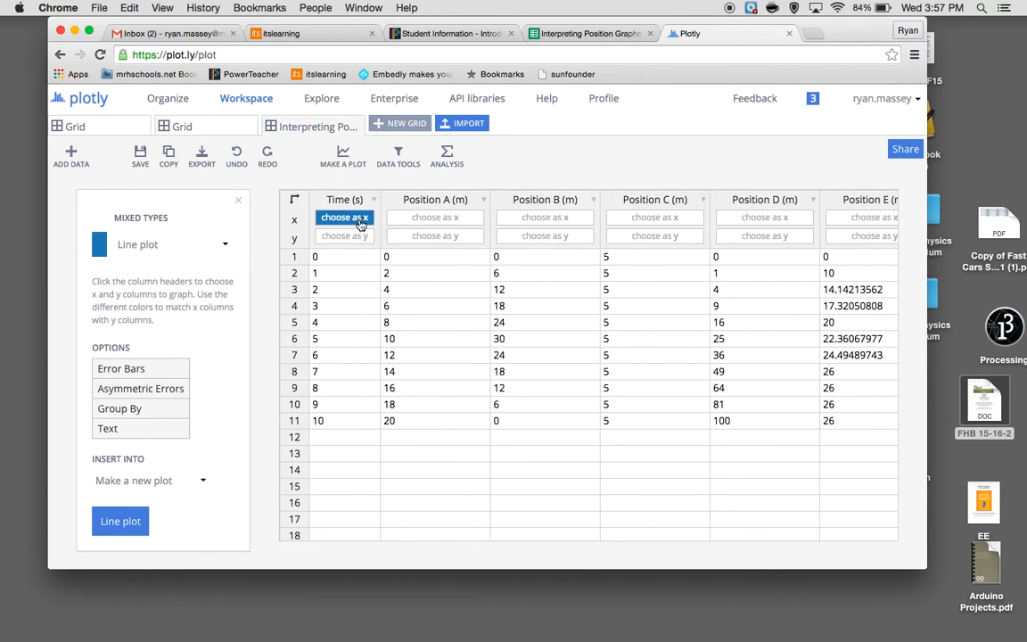
pyautogui.click(452, 236)
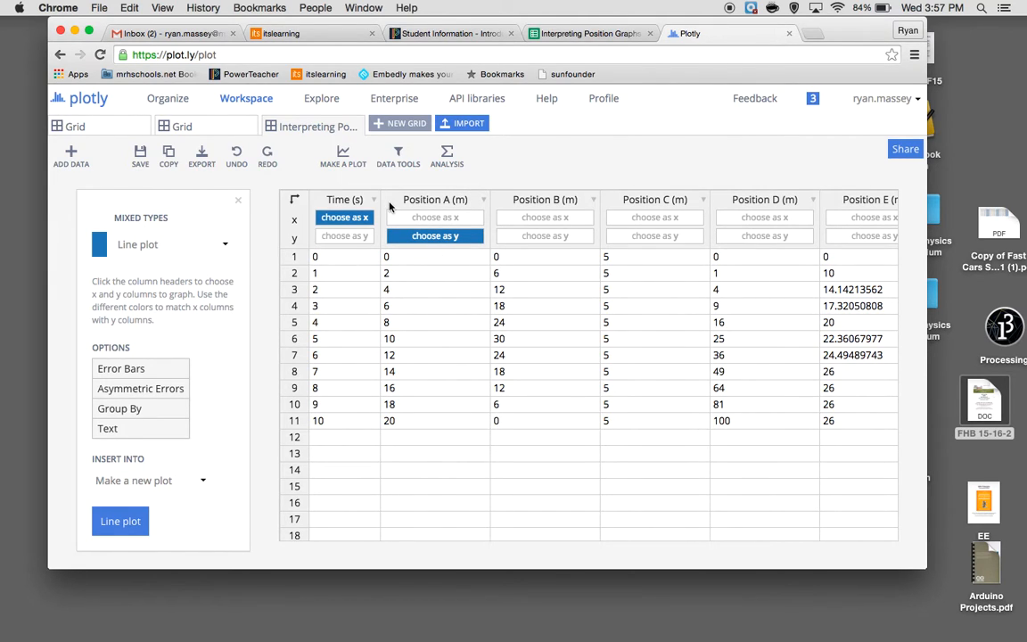
pyautogui.hscroll(5, 482, 352)
pyautogui.hscroll(5, 482, 352)
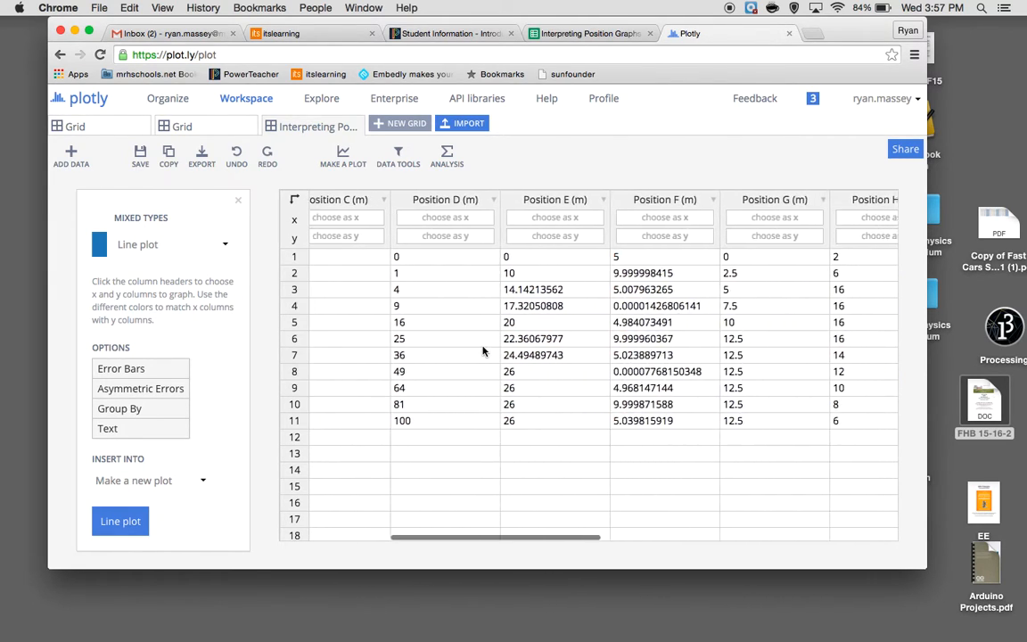
pyautogui.click(781, 238)
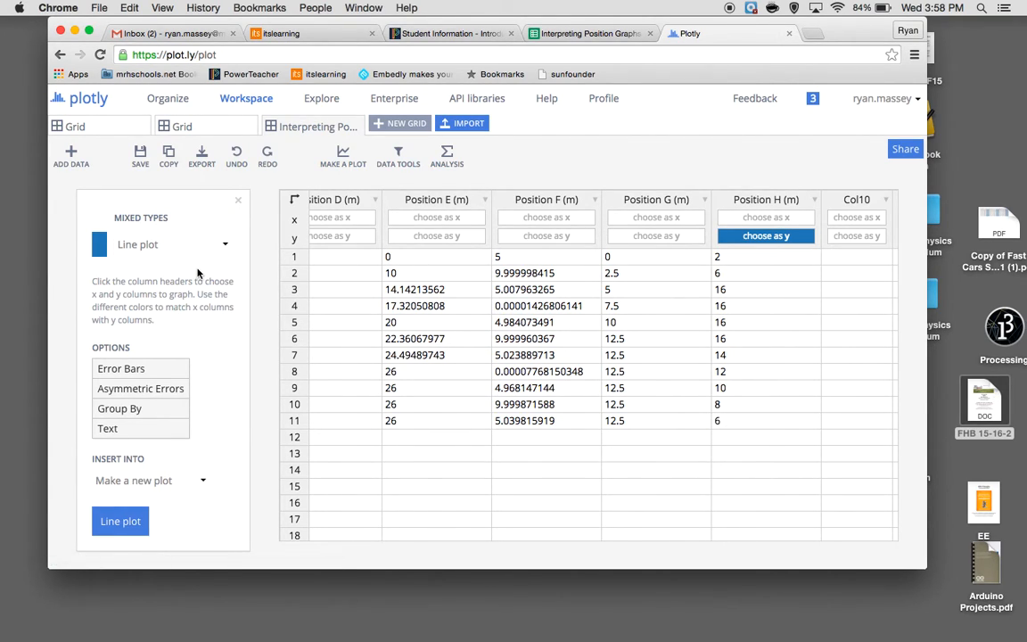
pyautogui.click(119, 523)
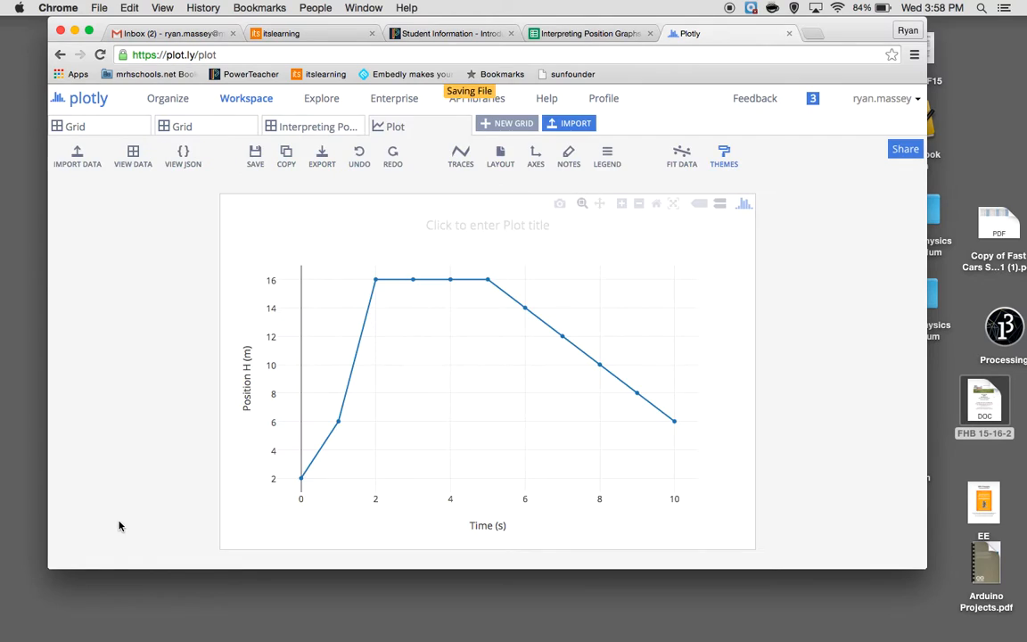
# Title the plot "Graph H"
pyautogui.click(441, 224)
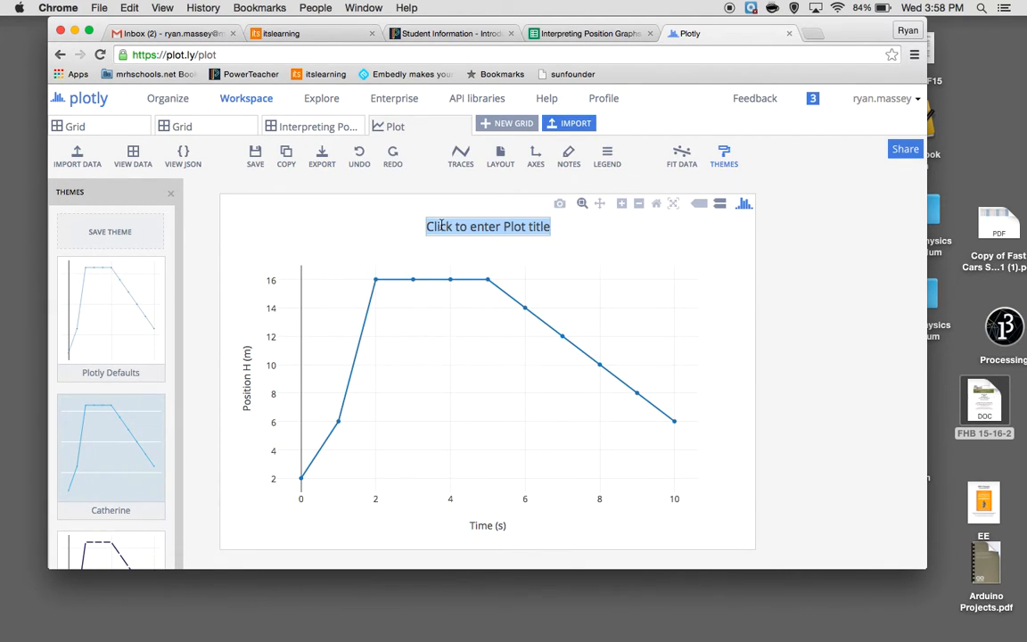
pyautogui.write('HGraph H')
pyautogui.press('Return')
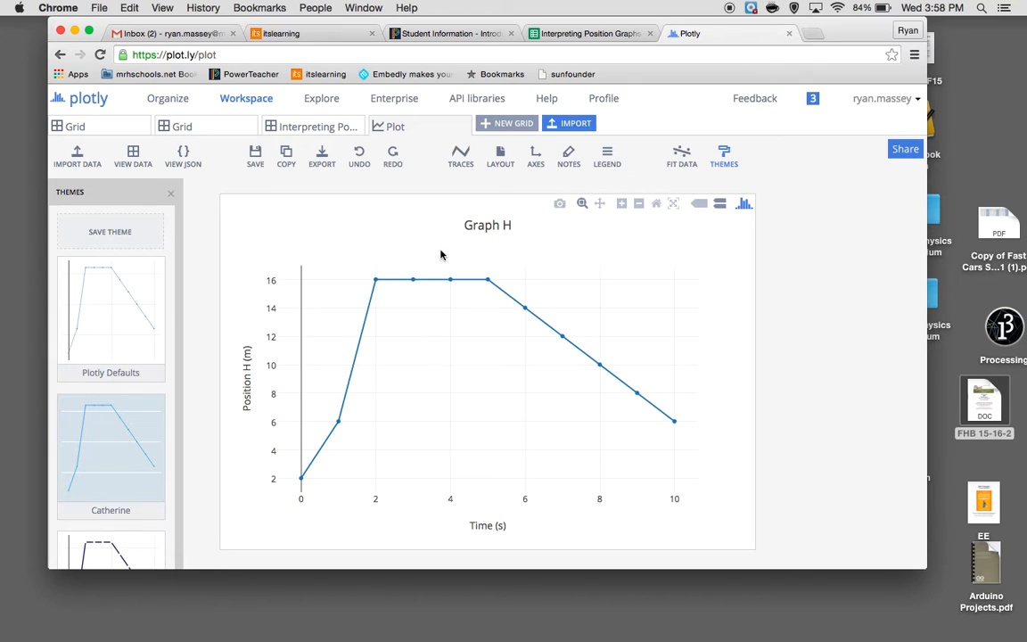
# Add four text notes with arrows to the plot, keeping the default text and arrow settings
pyautogui.click(568, 165)
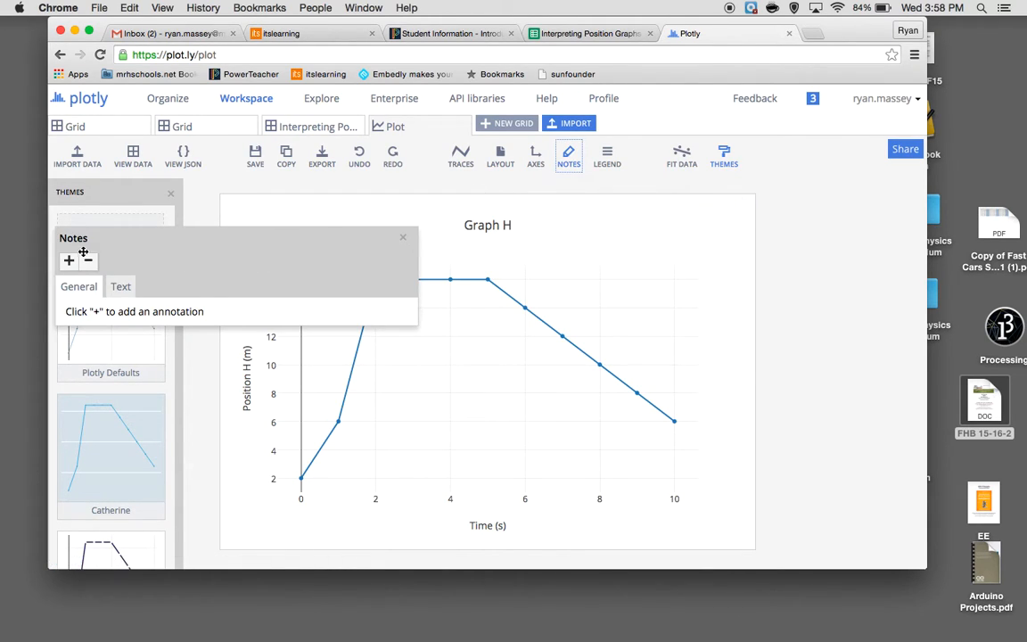
pyautogui.click(68, 263)
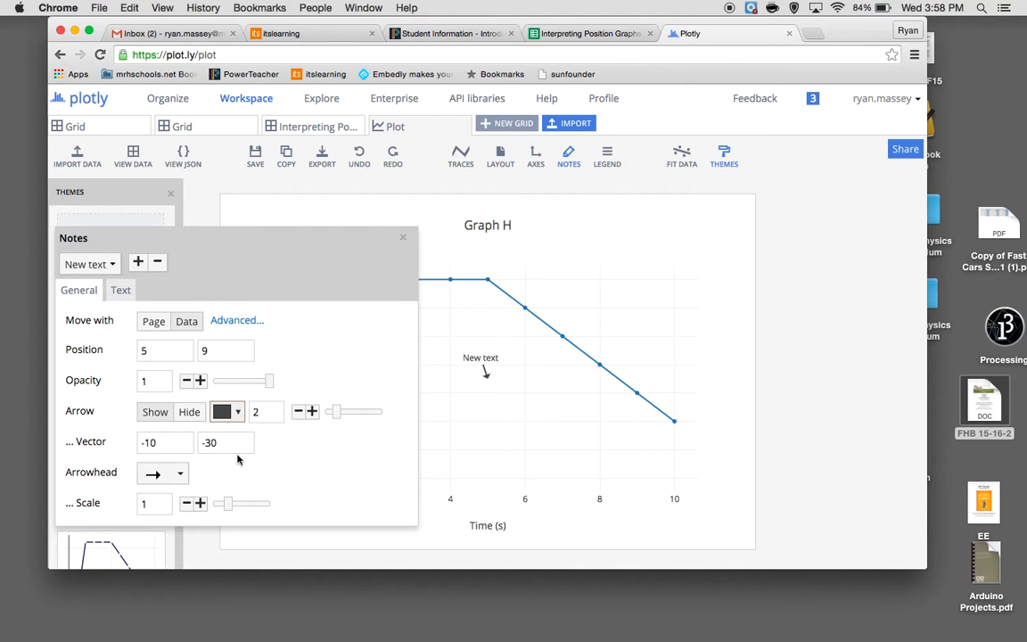
pyautogui.click(179, 474)
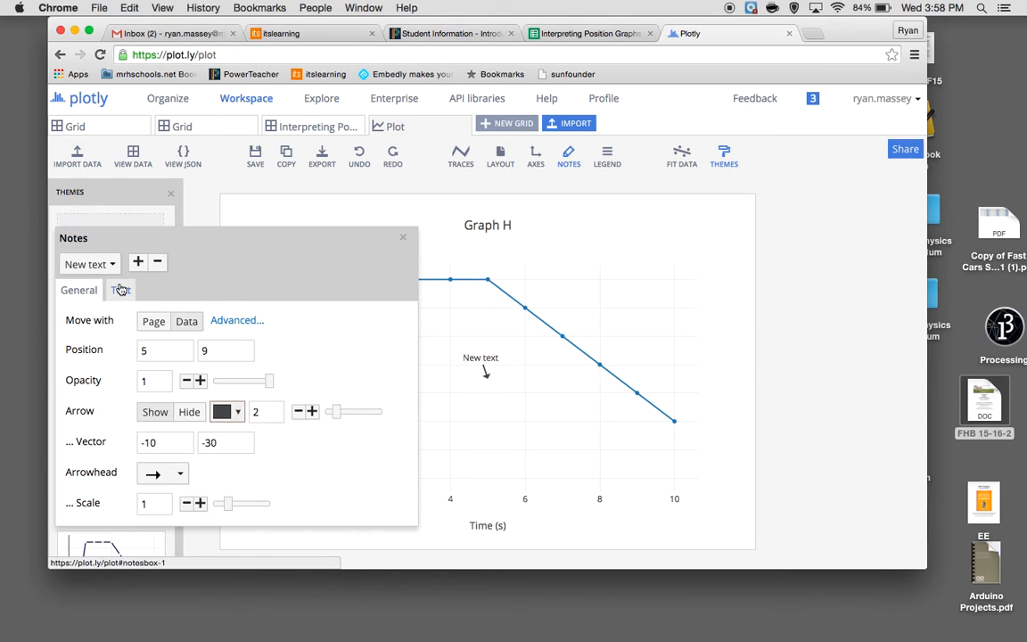
pyautogui.click(138, 262)
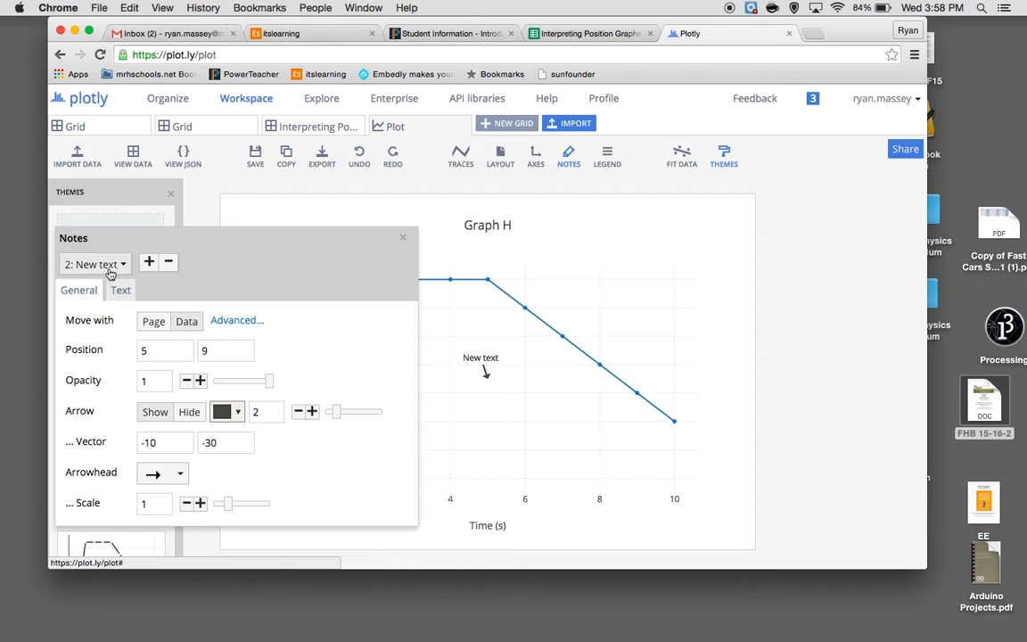
pyautogui.click(149, 264)
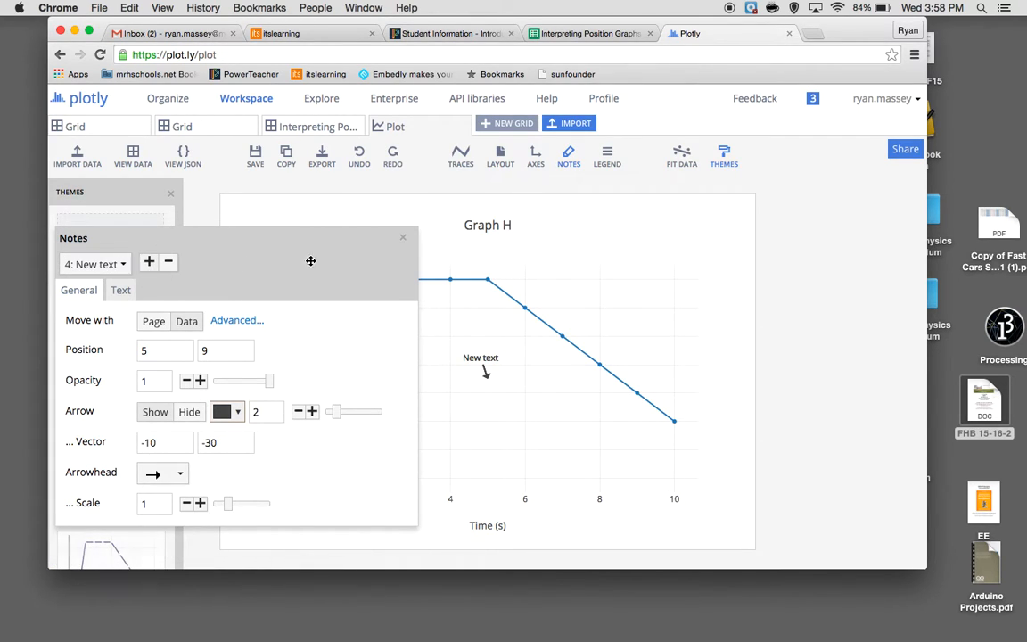
pyautogui.click(403, 241)
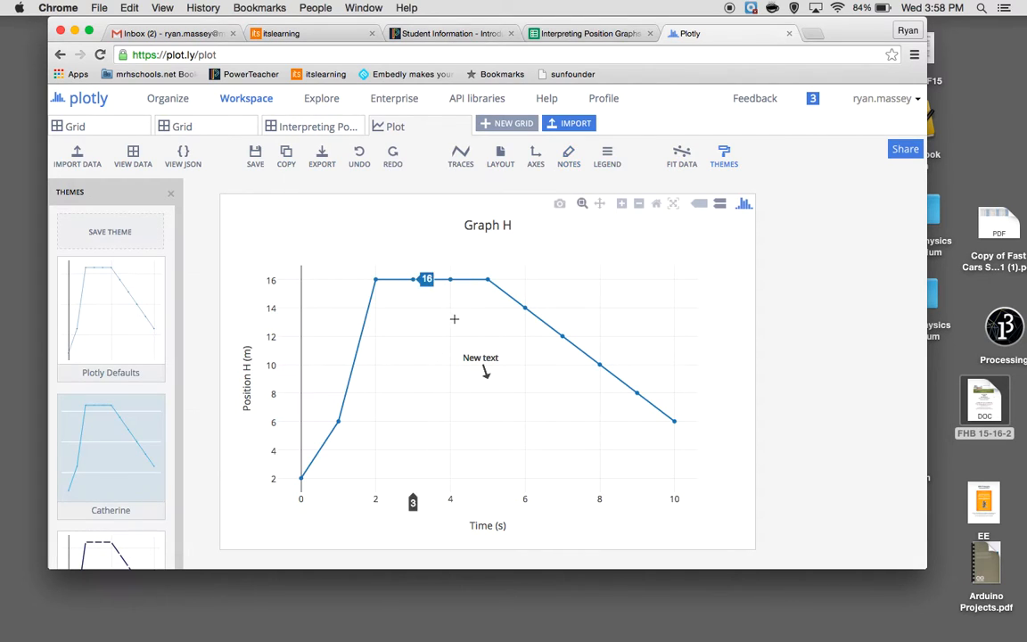
# Spread the overlapping notes apart and place one beside the steep rising segment, labelled "Speeding Up"
pyautogui.moveTo(481, 361); pyautogui.dragTo(553, 415)
pyautogui.moveTo(487, 366); pyautogui.dragTo(553, 384)
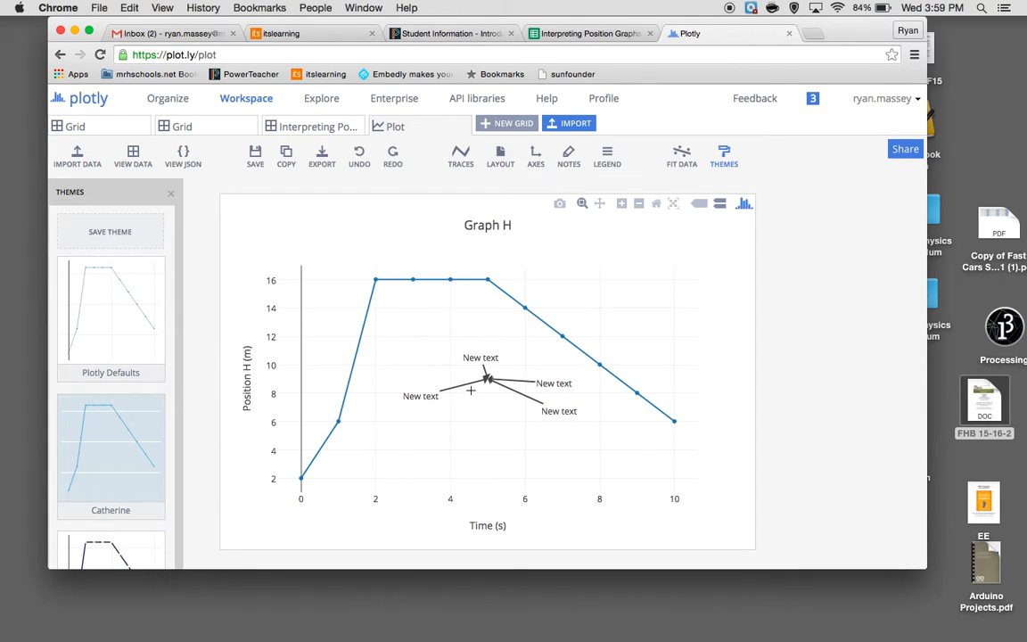
pyautogui.moveTo(435, 398)
pyautogui.mouseDown()
pyautogui.moveTo(418, 387)
pyautogui.moveTo(417, 358)
pyautogui.moveTo(390, 312)
pyautogui.moveTo(381, 354)
pyautogui.moveTo(321, 337)
pyautogui.moveTo(345, 305)
pyautogui.moveTo(306, 326)
pyautogui.moveTo(321, 278)
pyautogui.moveTo(346, 281)
pyautogui.mouseUp()
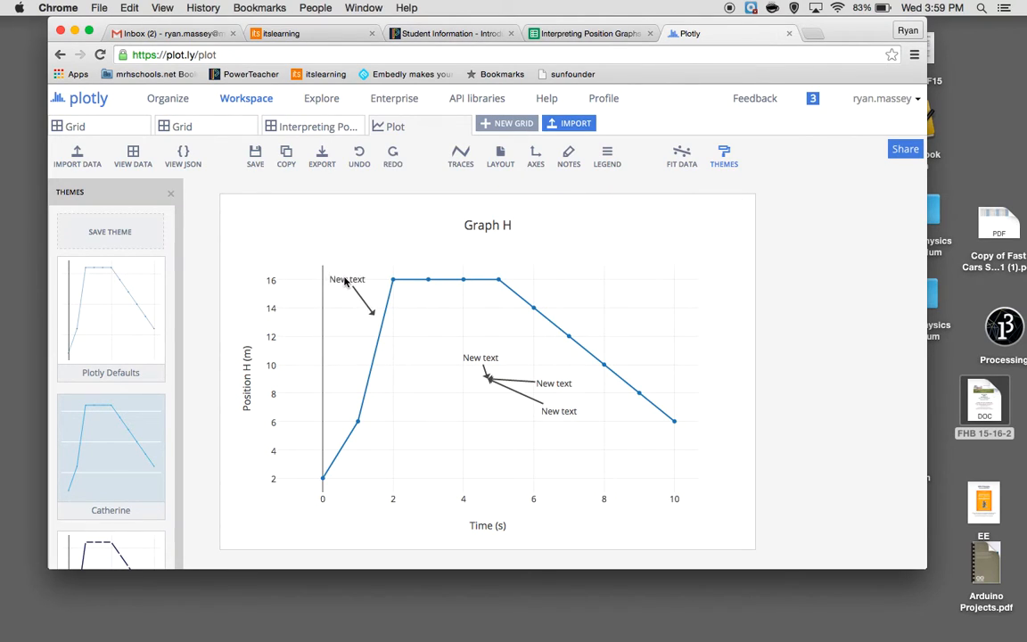
pyautogui.click(334, 280)
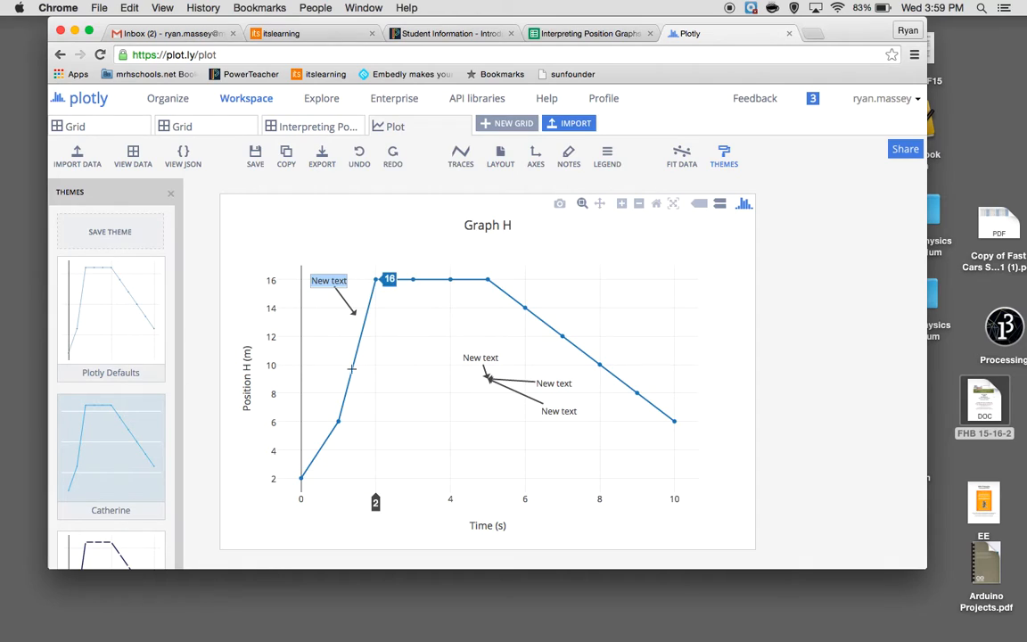
pyautogui.write('Speeding Up')
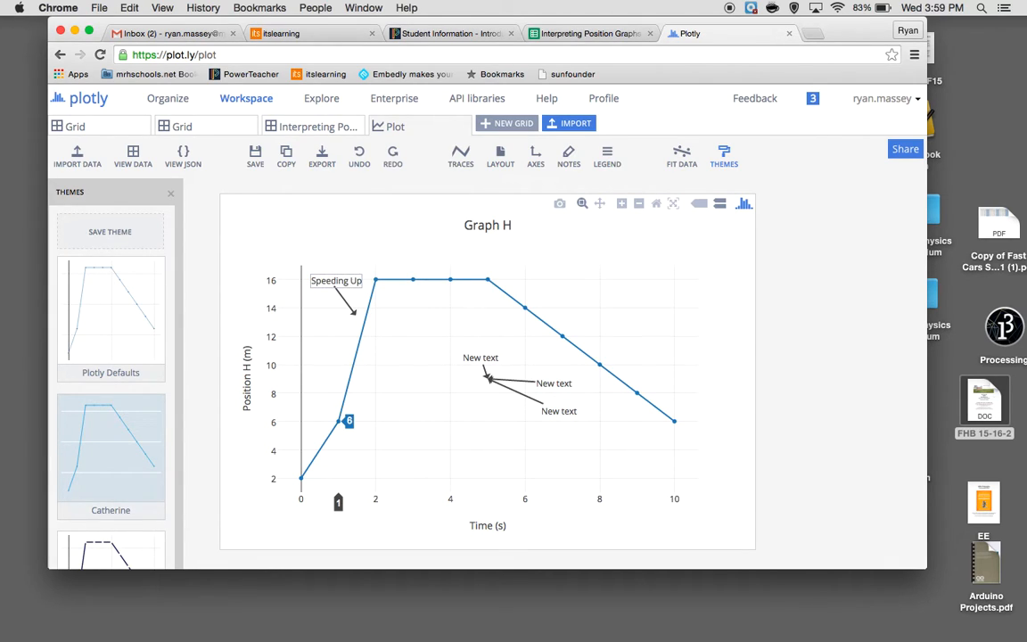
pyautogui.press('Return')
pyautogui.moveTo(338, 277); pyautogui.dragTo(346, 284)
# Point a second note at the start of the flat segment, near 2 s, and label it "Stops"
pyautogui.moveTo(475, 360); pyautogui.dragTo(417, 322)
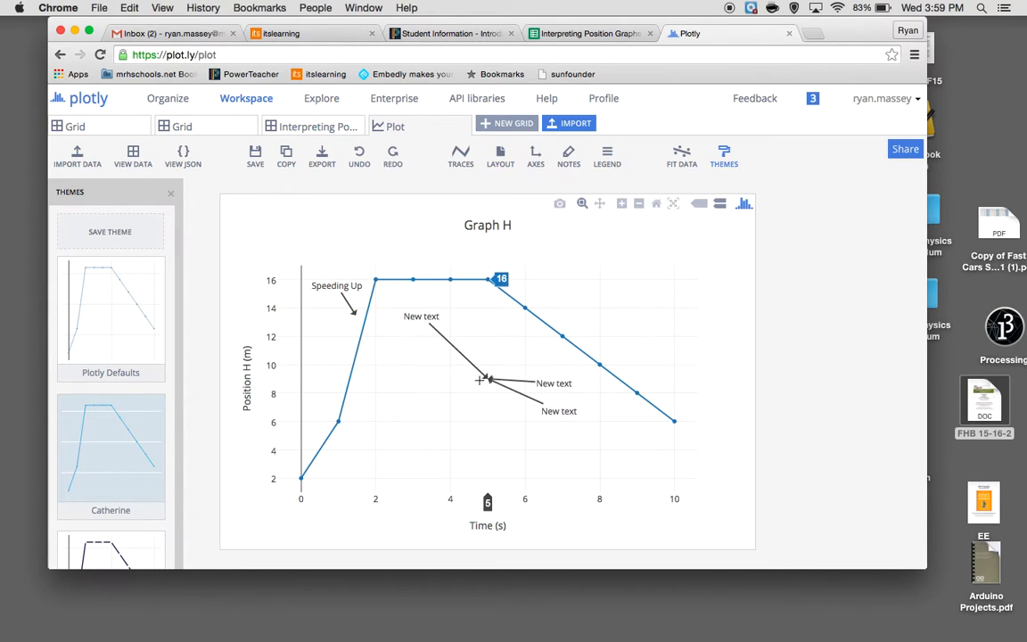
pyautogui.moveTo(486, 375)
pyautogui.mouseDown()
pyautogui.moveTo(412, 303)
pyautogui.moveTo(378, 286)
pyautogui.moveTo(389, 288)
pyautogui.moveTo(436, 431)
pyautogui.mouseUp()
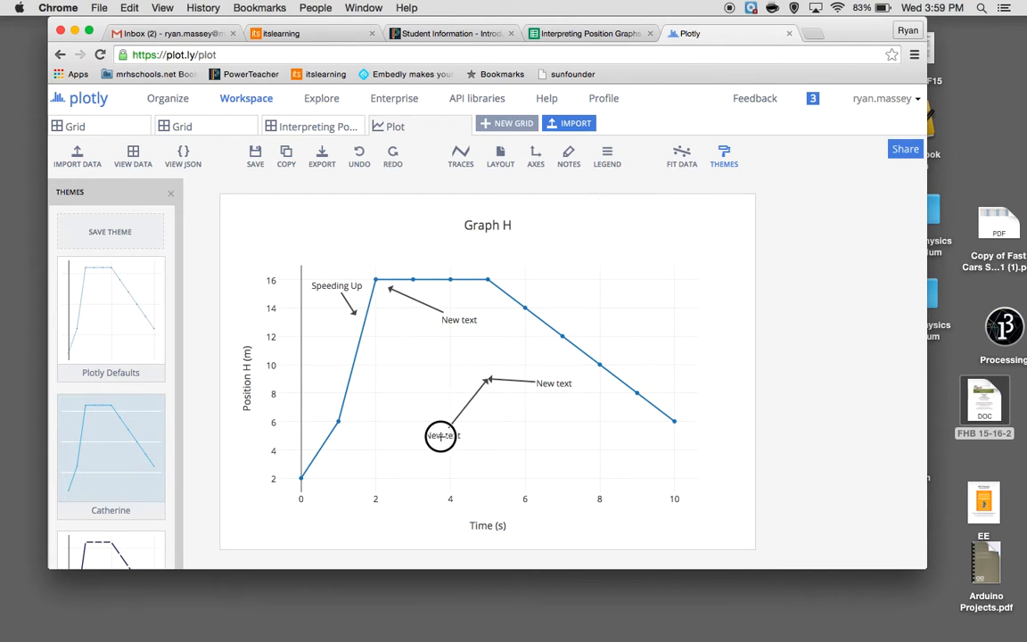
pyautogui.moveTo(458, 314); pyautogui.dragTo(413, 332)
pyautogui.click(412, 334)
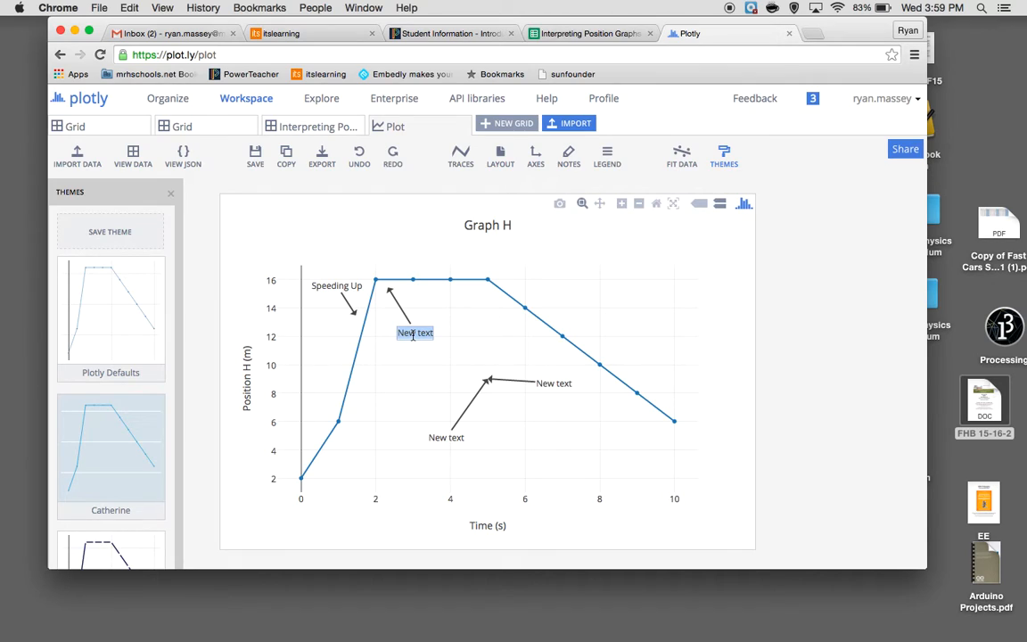
pyautogui.write('Stops')
pyautogui.click(413, 361)
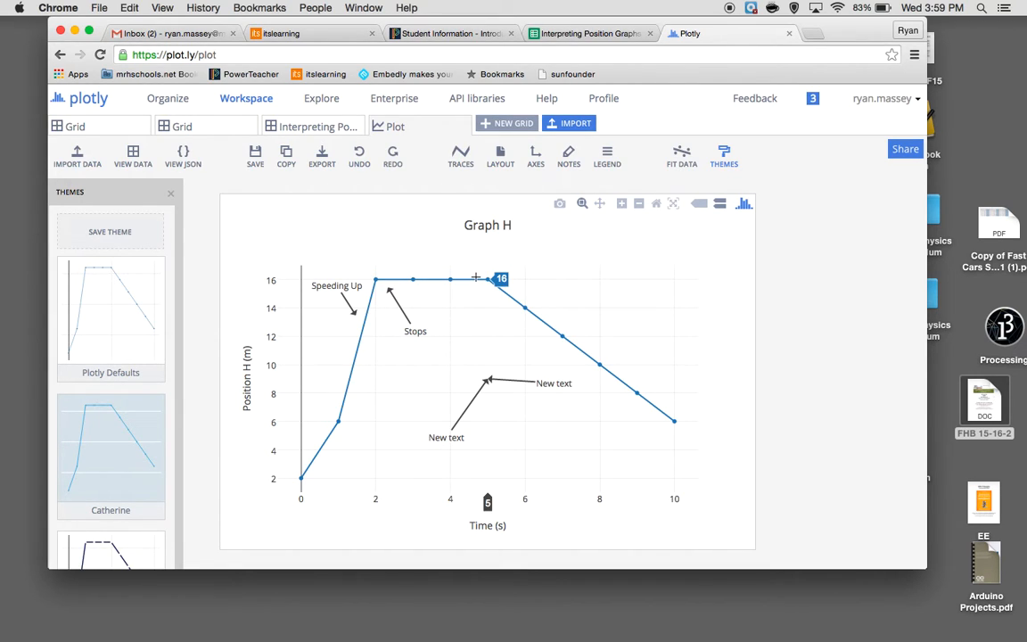
# Point a third note at the end of the flat segment, near 5 s, and label it "Turns Around"
pyautogui.click(476, 398)
pyautogui.moveTo(476, 398); pyautogui.dragTo(467, 309)
pyautogui.moveTo(448, 353); pyautogui.dragTo(477, 336)
pyautogui.click(481, 335)
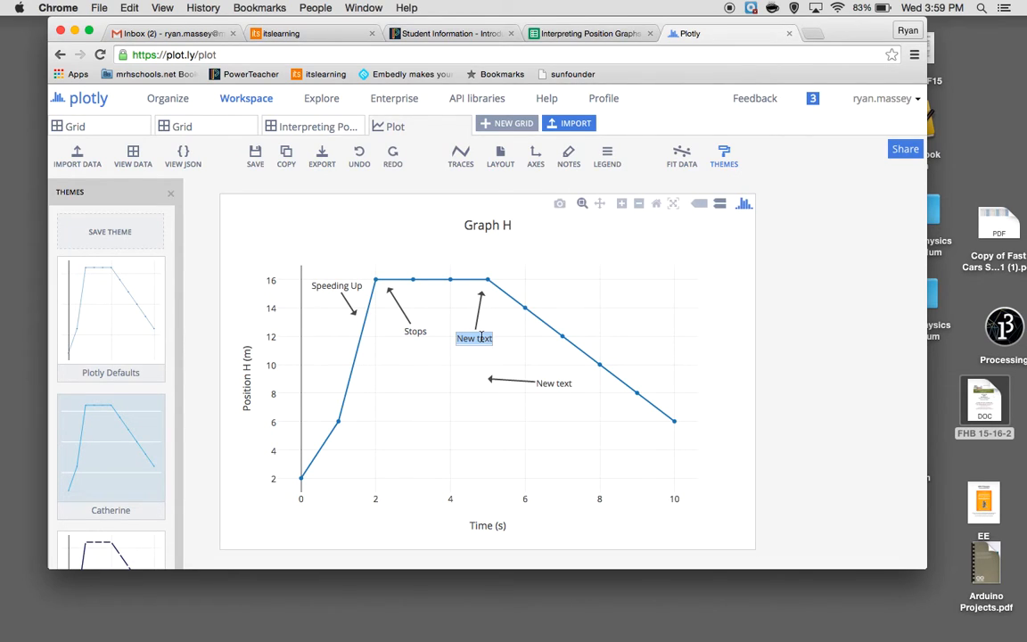
pyautogui.write('Turn Arounds')
pyautogui.click(445, 303)
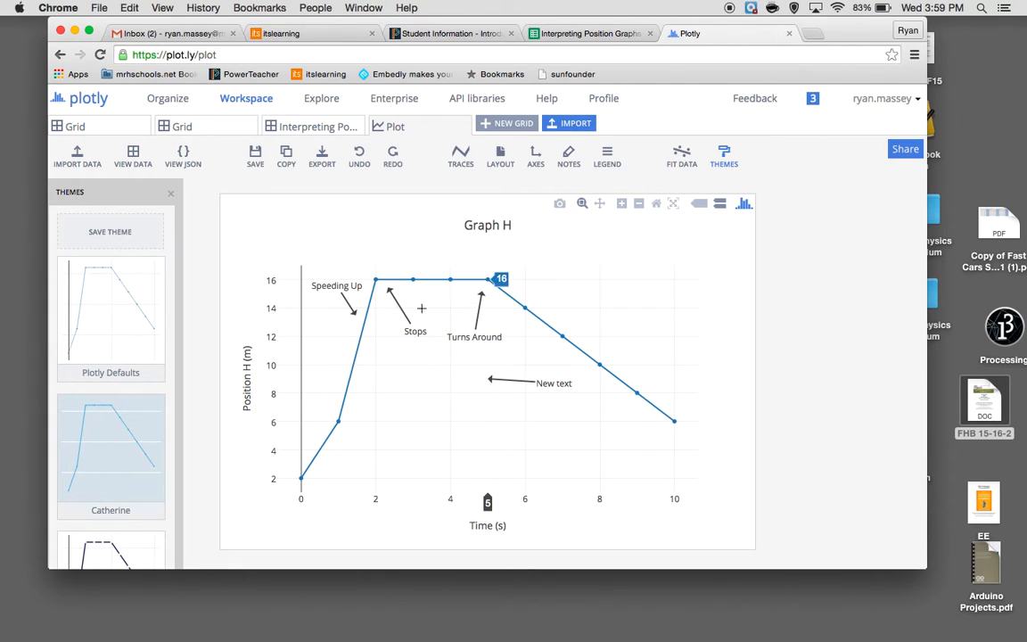